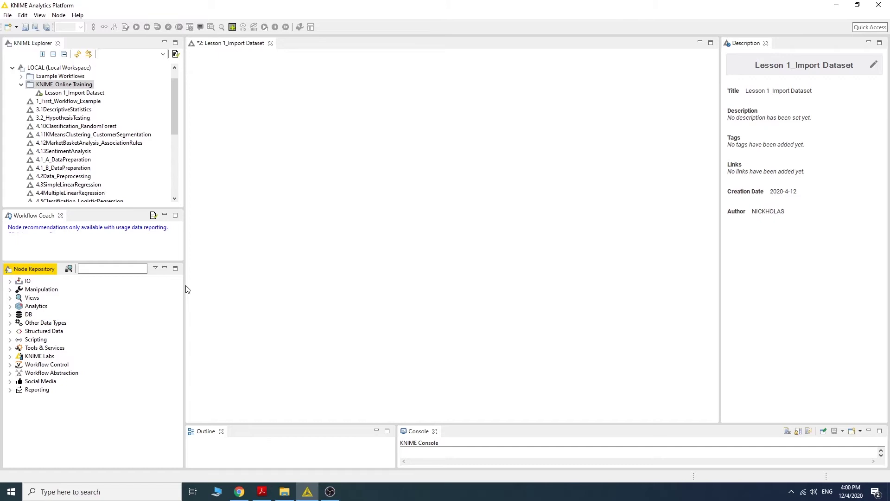
- Drag an Excel Reader (XLS) node from IO > Read onto the workflow canvas as Node 1
click(10, 281)
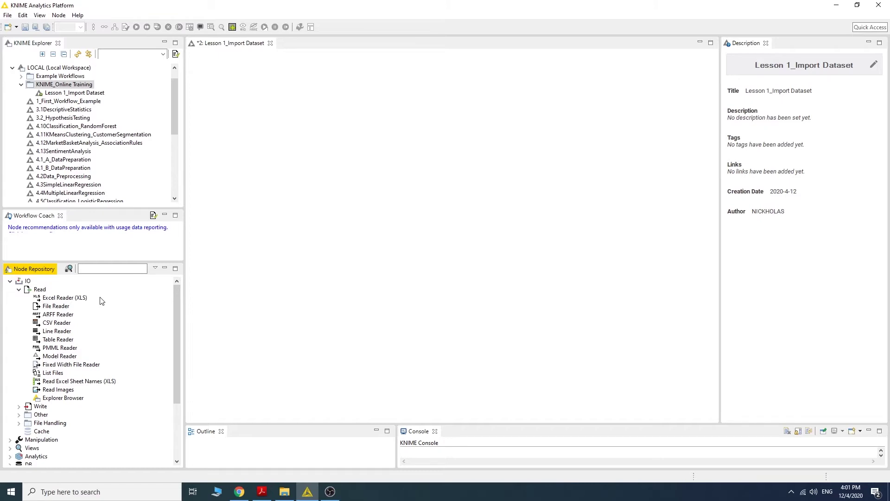
drag(88, 299, 271, 126)
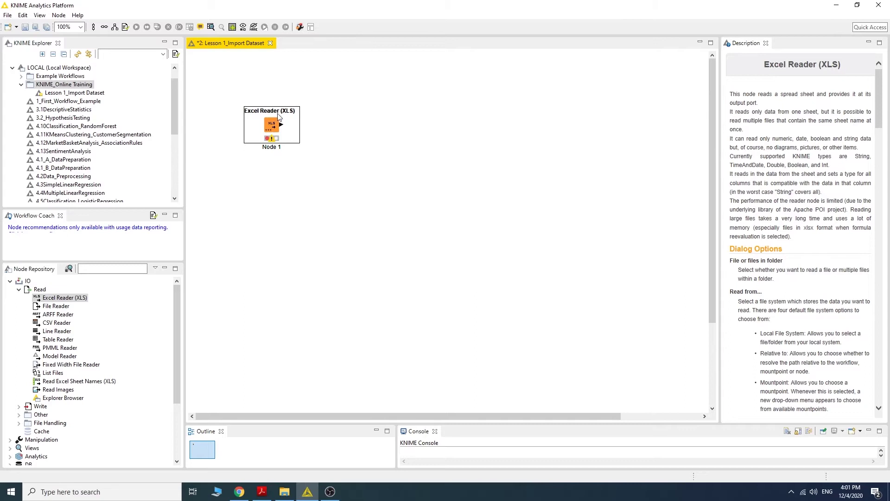
- Set the Excel Reader's input file to Customer dataset.xls from the Dataset folder
double_click(272, 126)
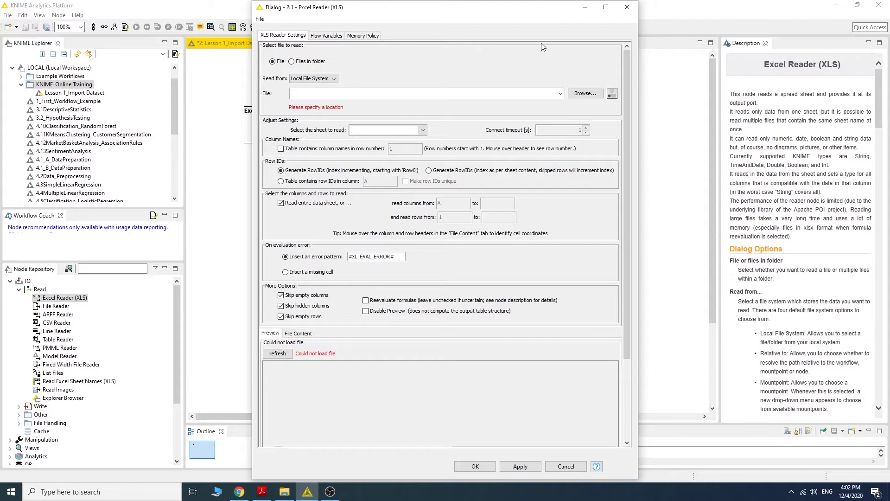
click(585, 94)
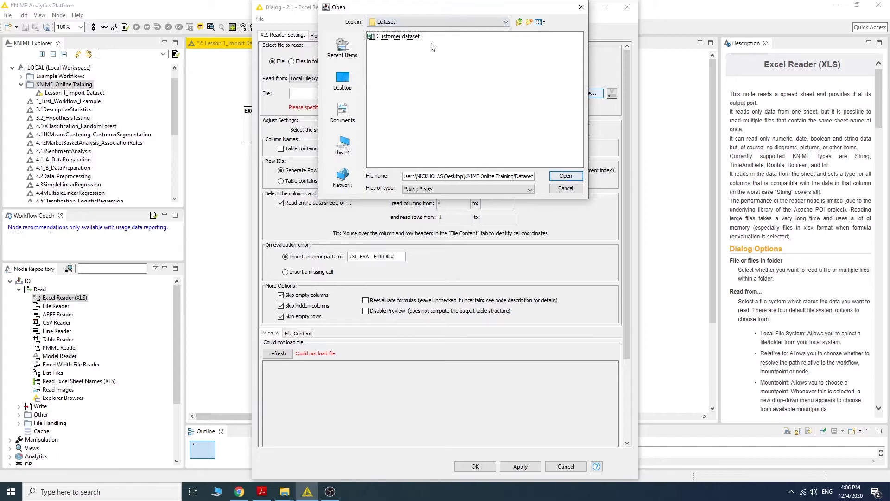
click(399, 36)
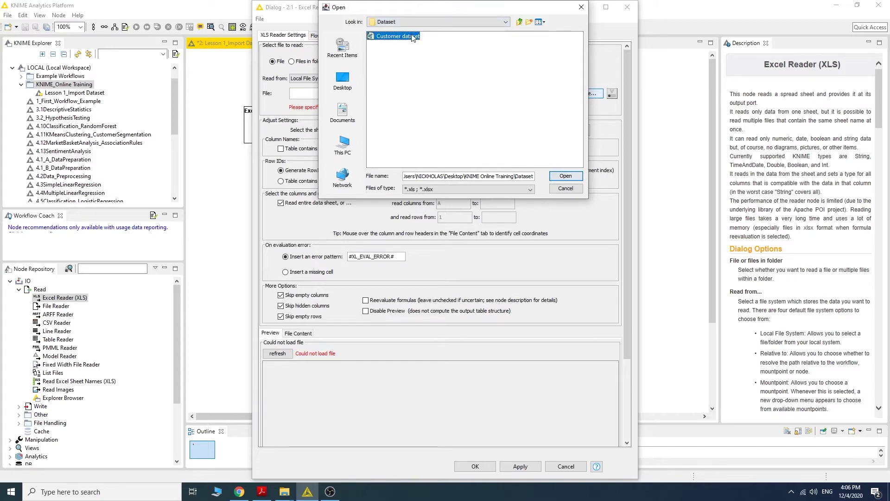
click(575, 177)
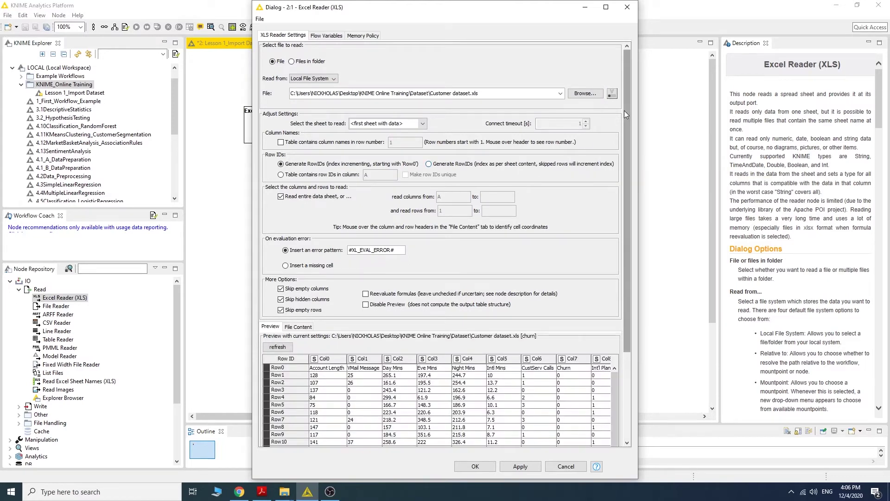
drag(624, 111, 641, 220)
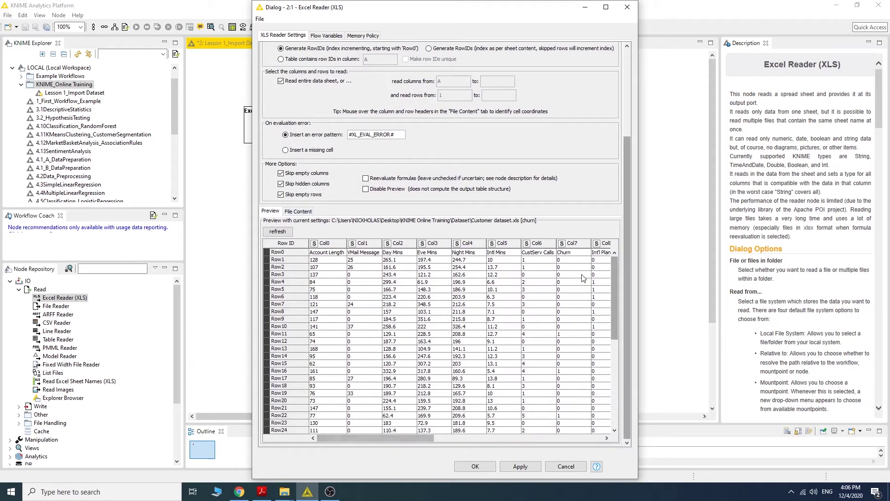
drag(616, 282, 616, 258)
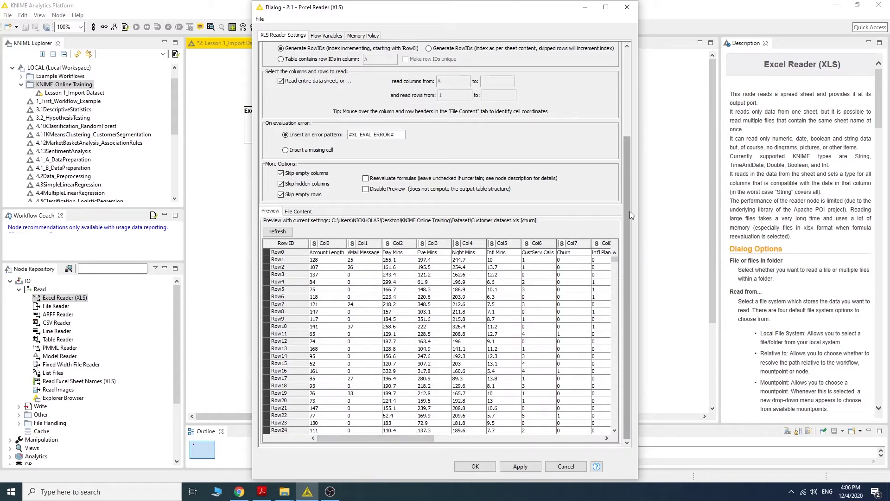
drag(630, 211, 614, 119)
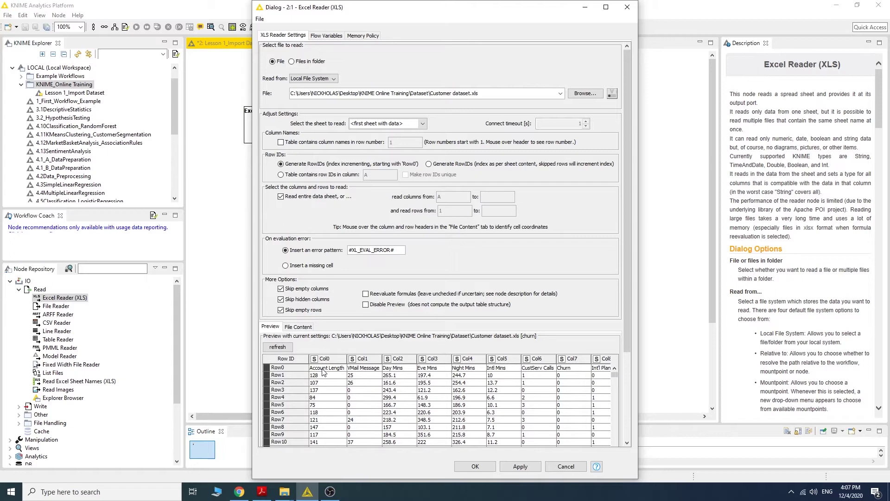
- Take column names from row 1, refresh the preview, and save the Excel Reader settings
click(281, 142)
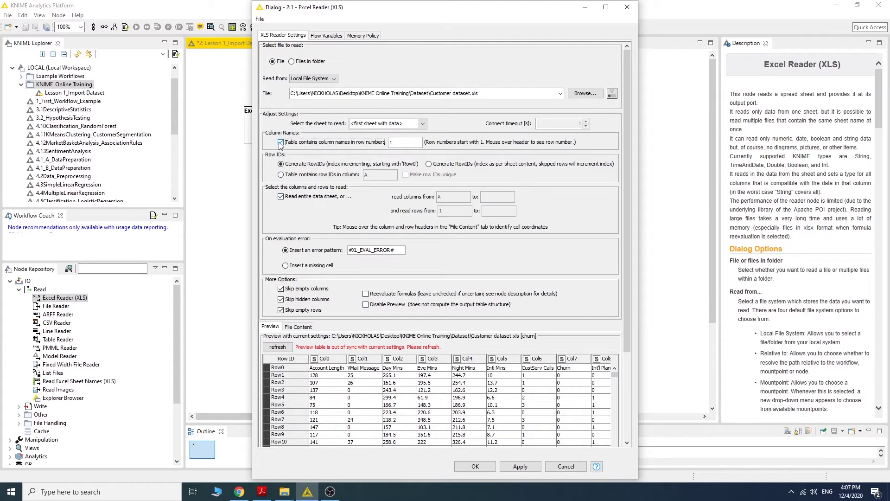
click(278, 347)
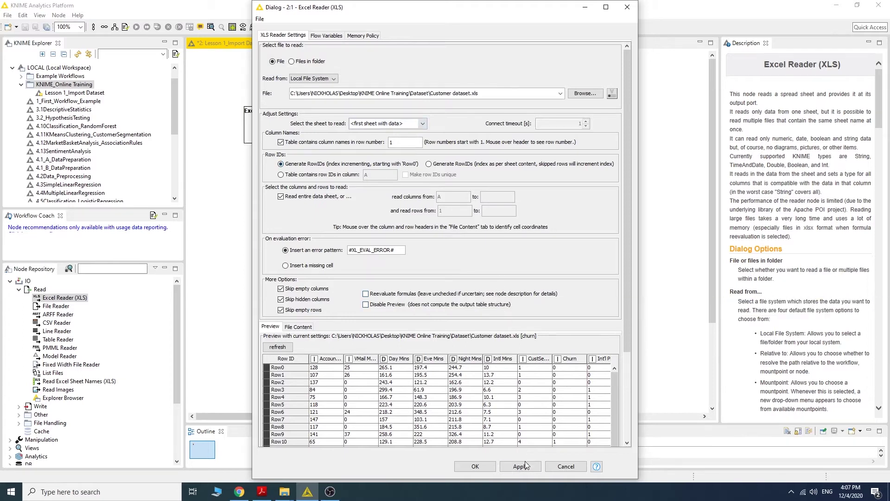
click(480, 466)
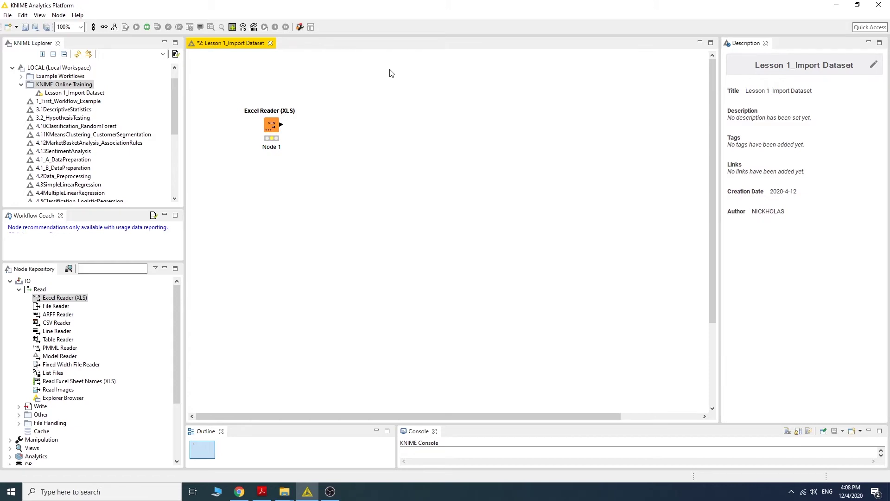
- Execute the Excel Reader, review its 3333-row, 21-column output table, then close it
right_click(277, 130)
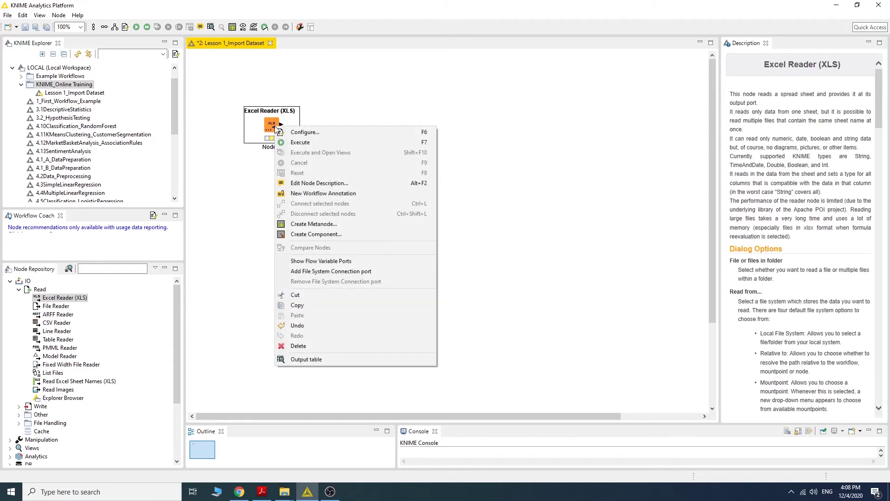
click(349, 142)
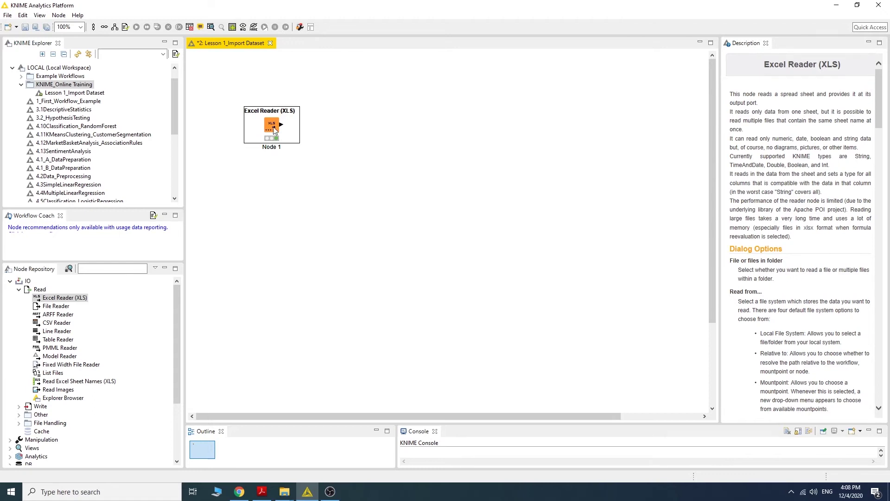
right_click(273, 130)
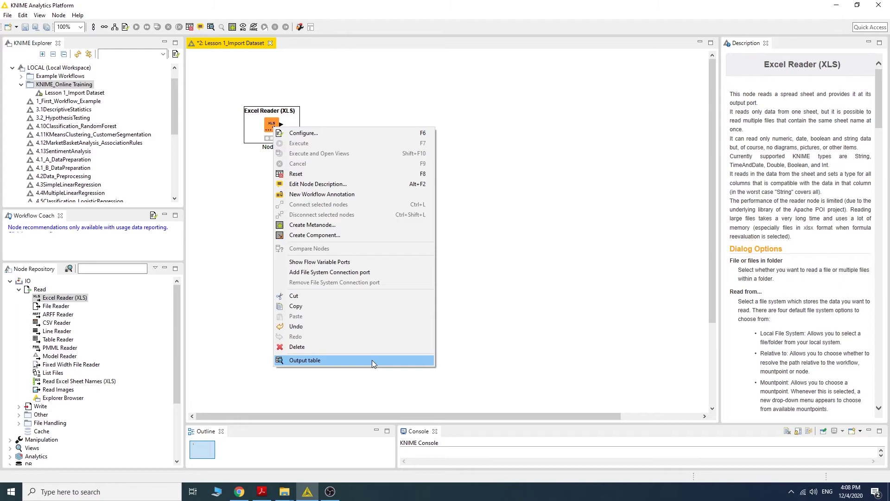
click(332, 360)
drag(346, 400, 315, 391)
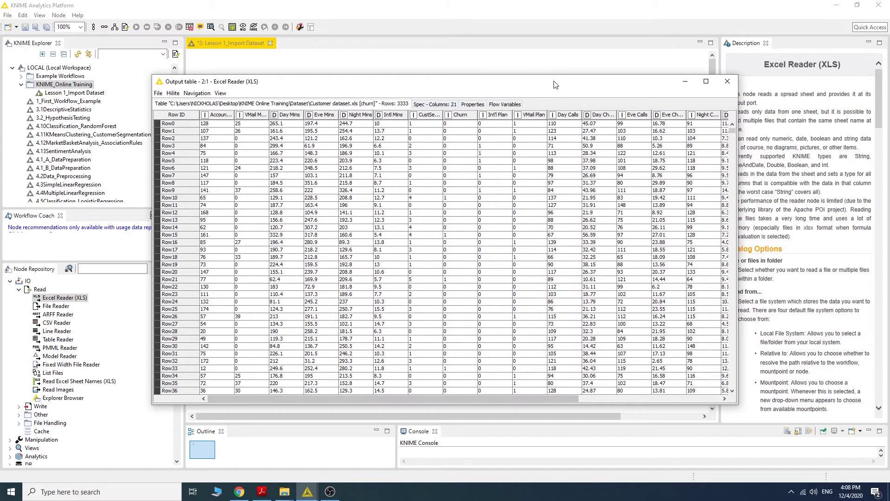
drag(417, 81, 354, 74)
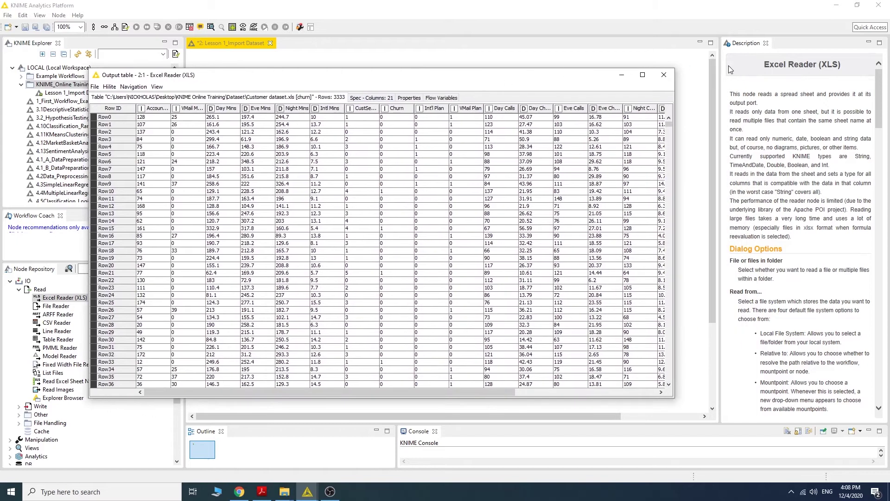
click(663, 76)
- Place a CSV Reader node from IO > Read below the Excel Reader and open its configuration
click(577, 113)
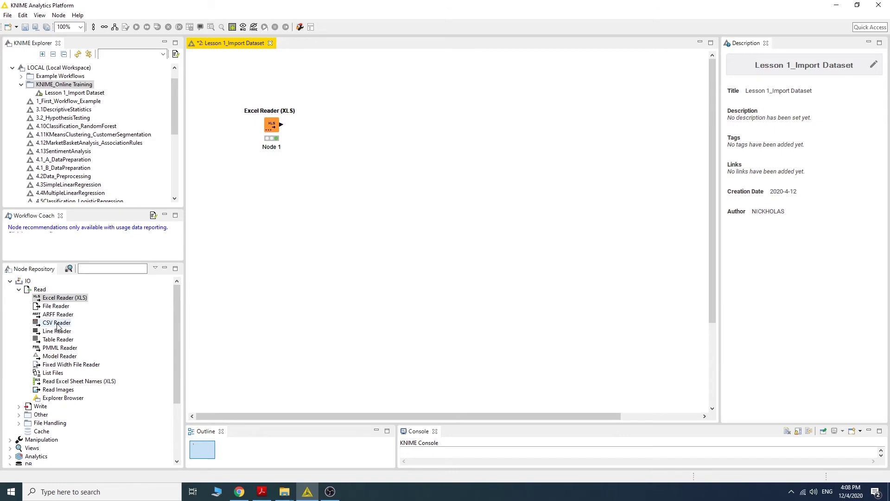
drag(58, 326, 271, 195)
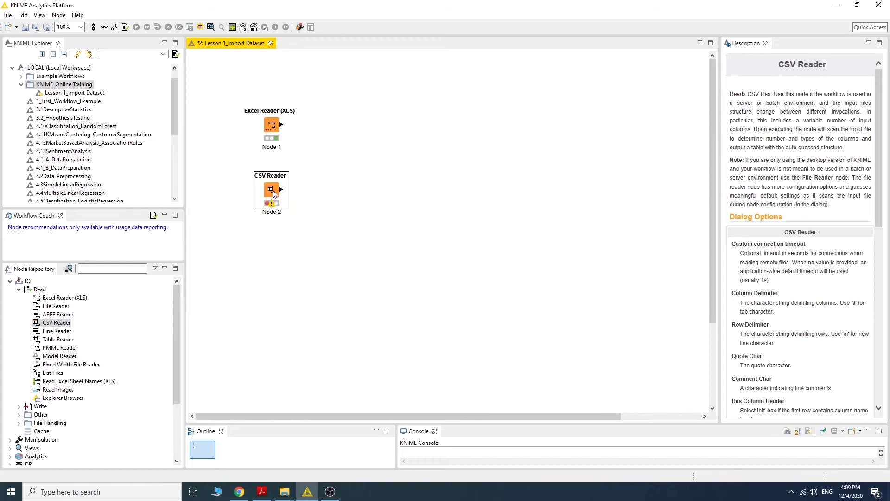
double_click(273, 194)
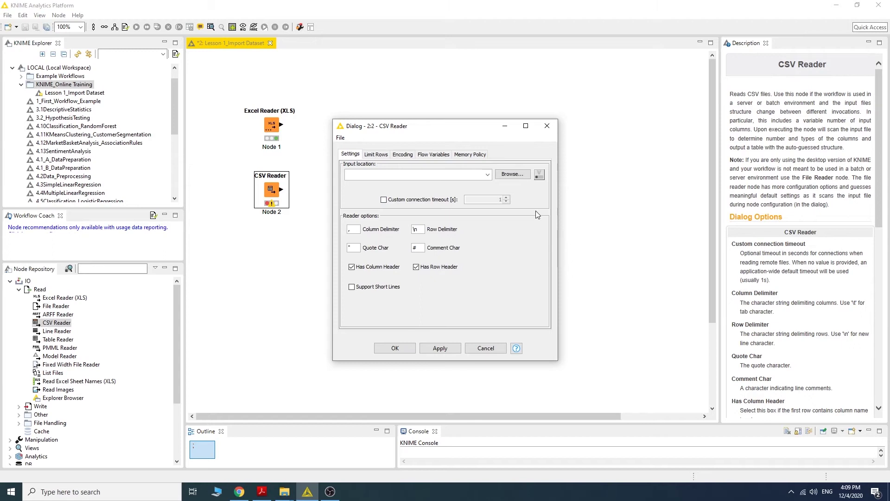
- Choose Real Estate Dataset.csv as the CSV Reader's file, uncheck Has Row Header, and bring up the Dataset folder
click(522, 180)
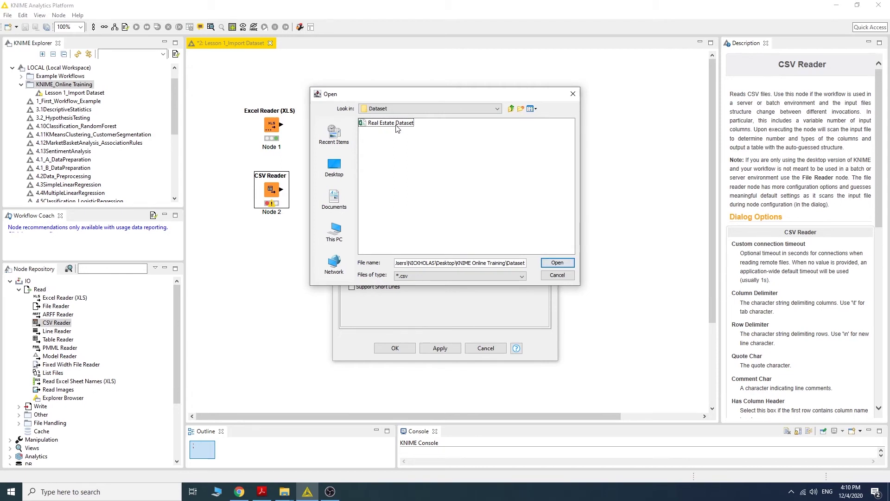
click(396, 124)
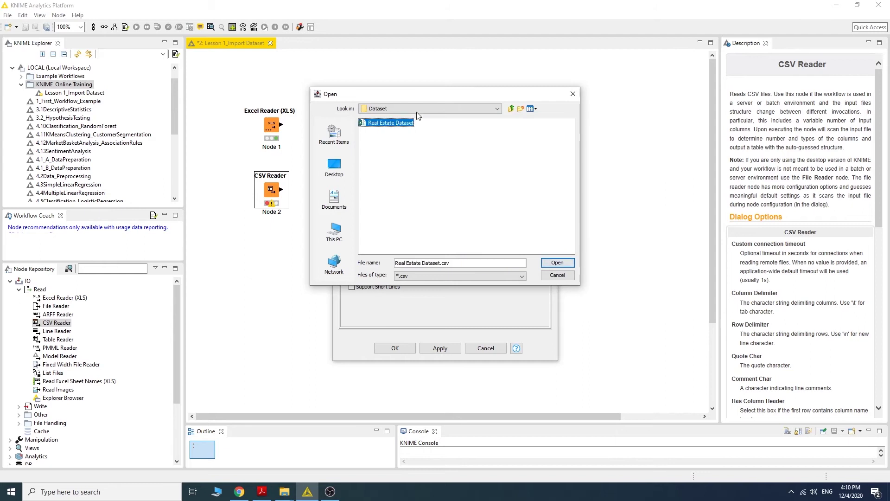
click(572, 264)
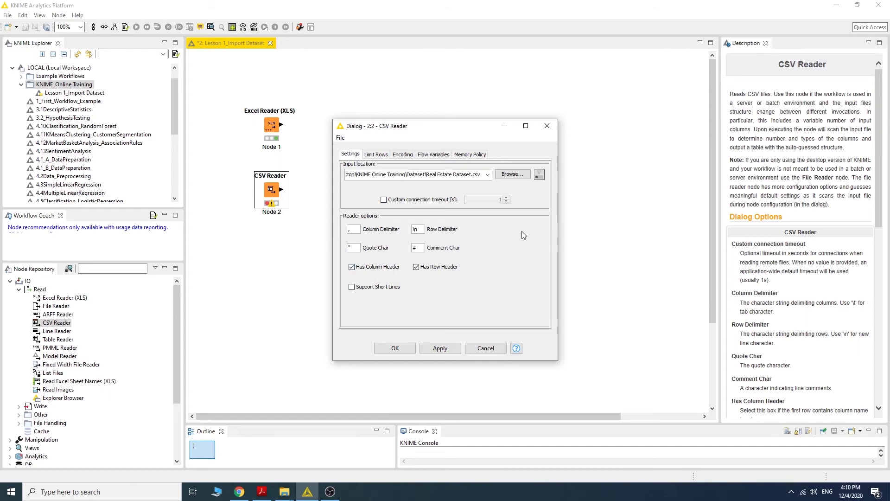
click(417, 268)
click(286, 495)
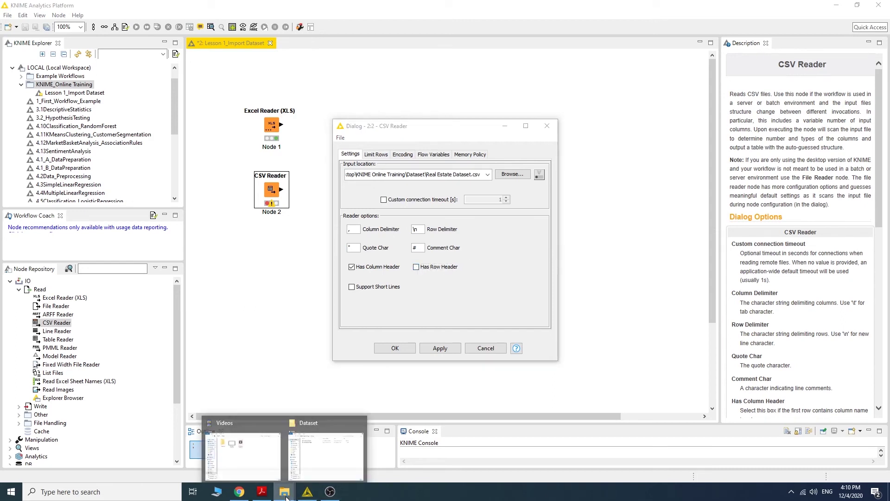
click(327, 454)
- Open Real Estate Dataset in Excel, check the price, size, year and view headers, then return to KNIME
double_click(422, 73)
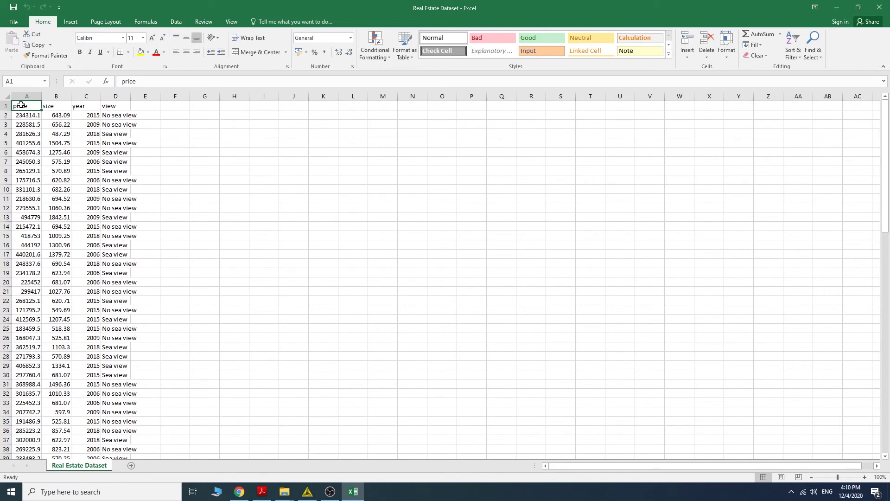
drag(21, 105, 127, 106)
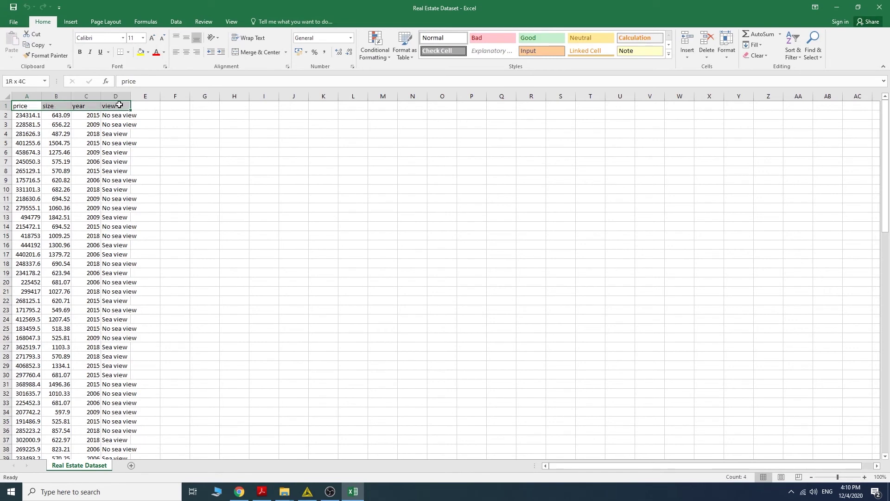
click(27, 107)
click(307, 492)
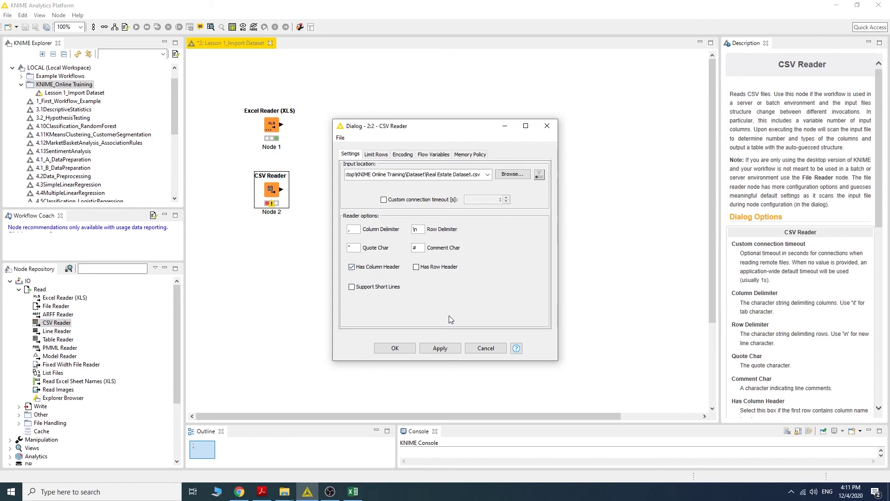
- Apply the CSV Reader settings, execute the node, and open its 100-row, 4-column output table
click(443, 349)
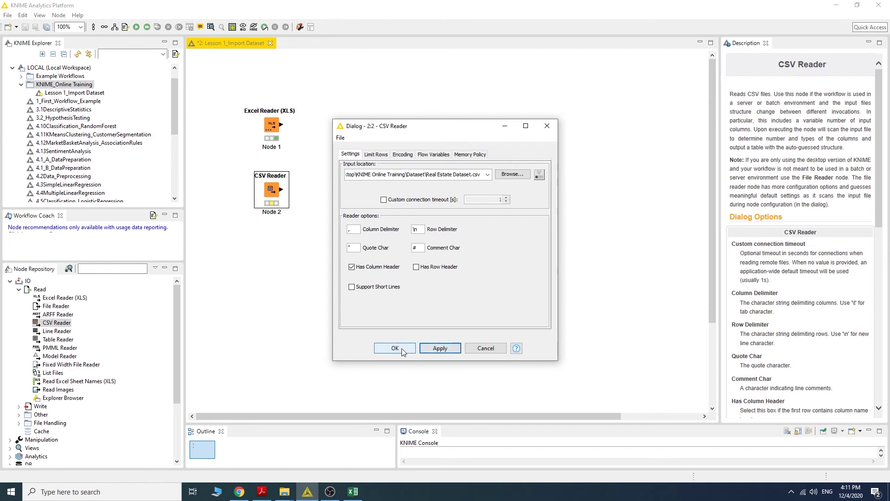
click(401, 349)
right_click(274, 189)
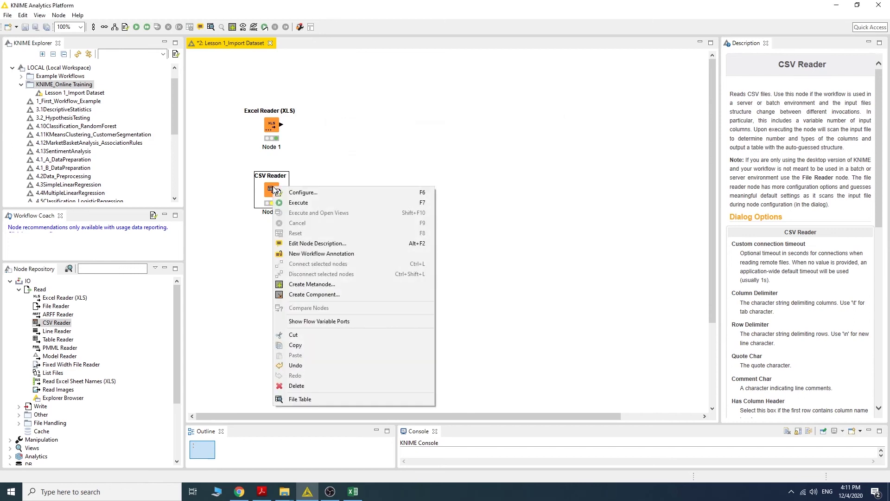
click(323, 205)
right_click(272, 194)
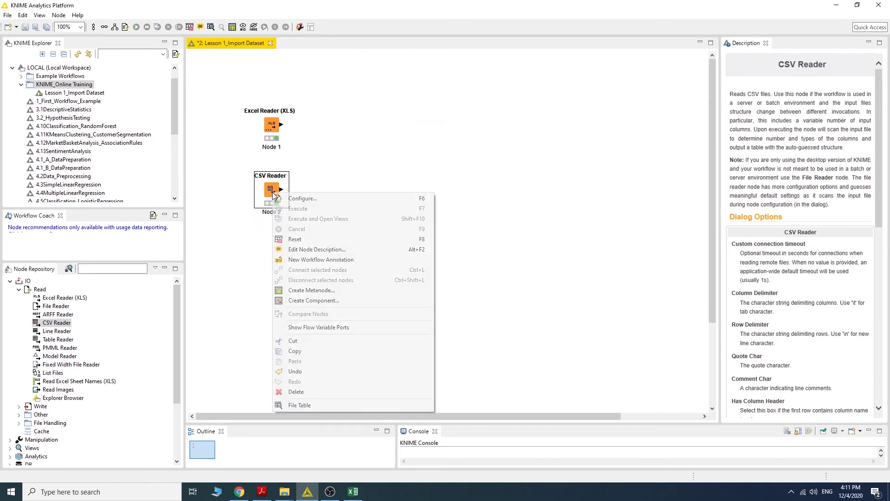
click(329, 405)
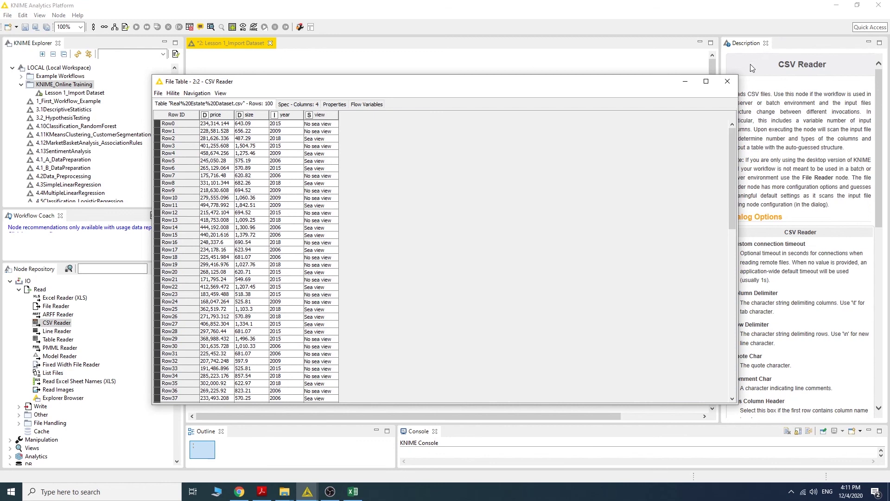
- Close the File Table - 2:2 - CSV Reader window
click(727, 81)
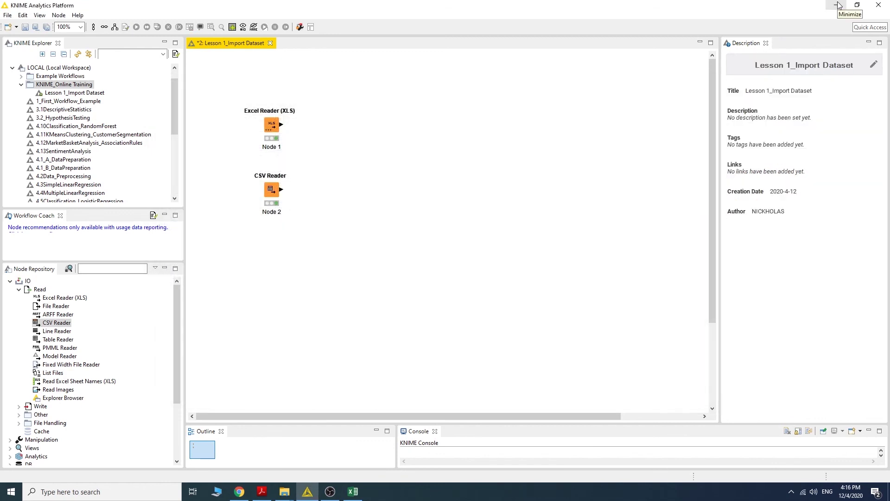